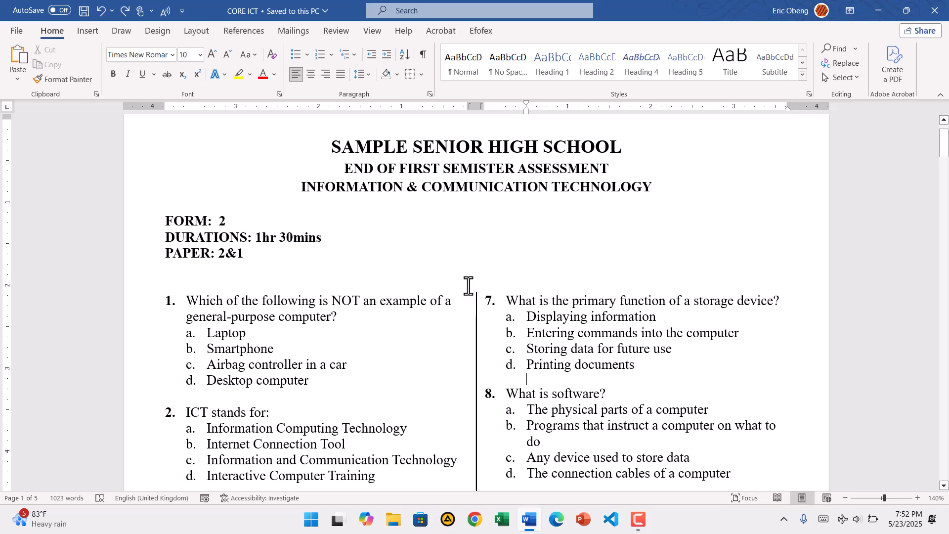
Step: Arrange the FORM, DURATIONS and PAPER lines below the exam title in three columns
{"action": "left_click_drag", "start_coordinate": [140, 225], "coordinate": [141, 261]}
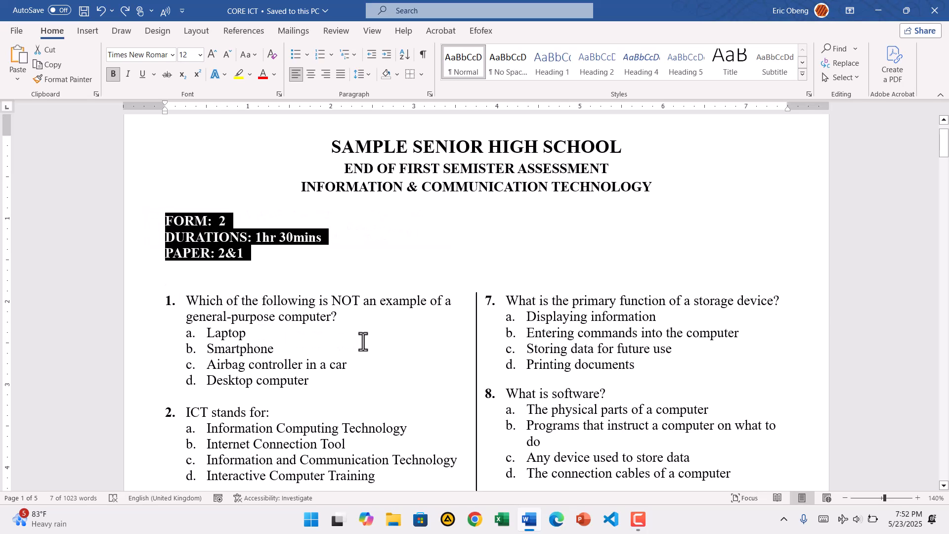
{"action": "left_click", "coordinate": [195, 33]}
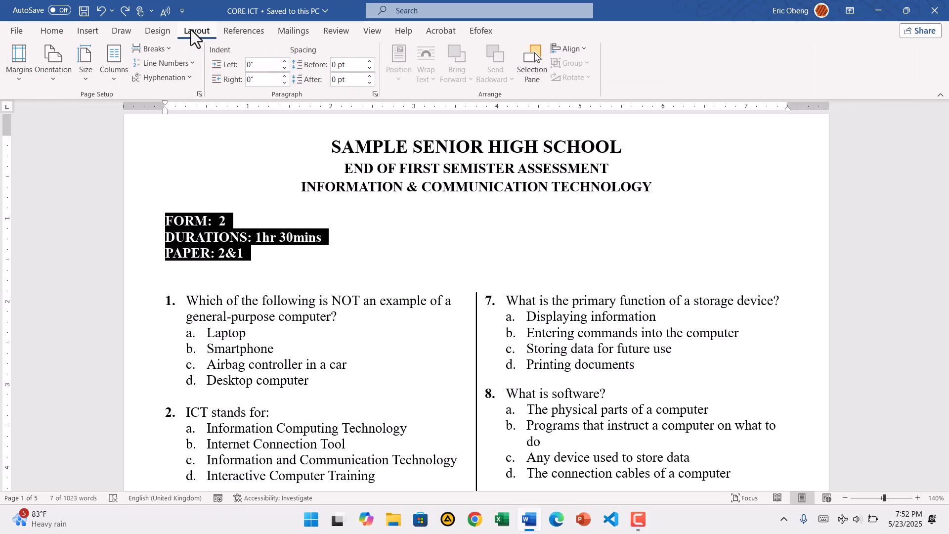
{"action": "left_click", "coordinate": [114, 81]}
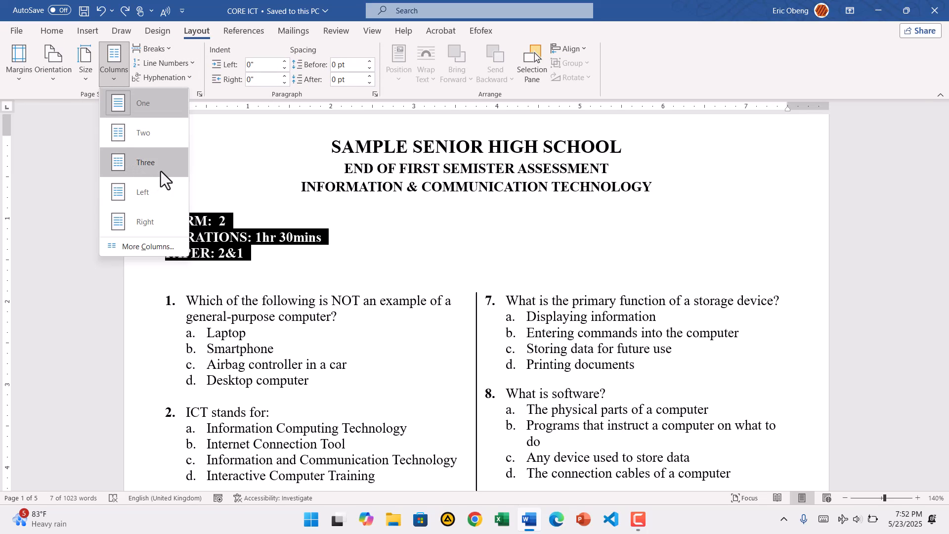
{"action": "left_click", "coordinate": [145, 164]}
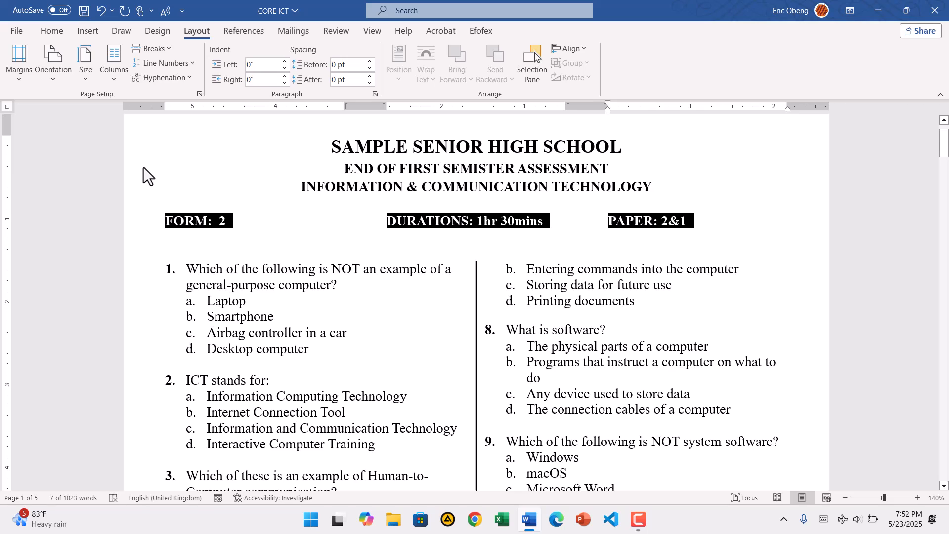
{"action": "left_click", "coordinate": [225, 229]}
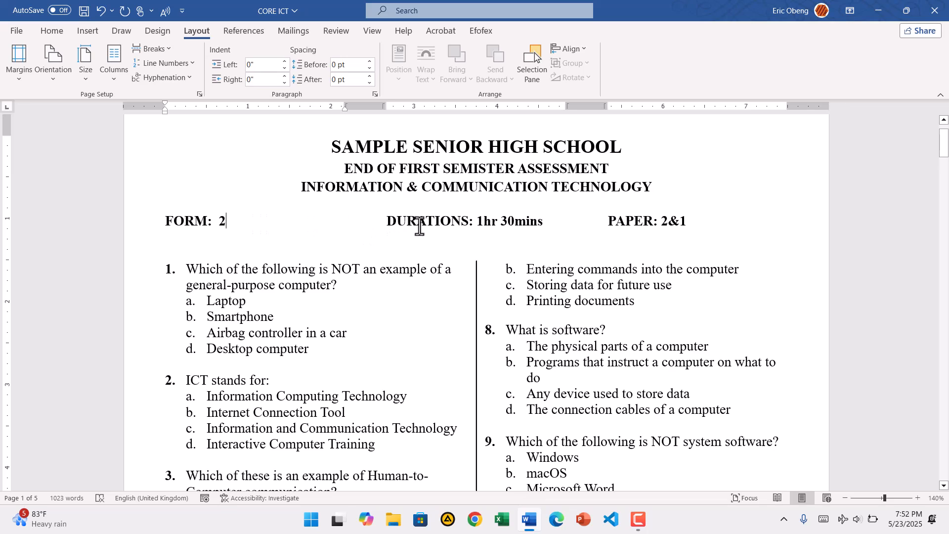
Step: Center the DURATIONS text within its column and right-align the PAPER text in the third column
{"action": "left_click", "coordinate": [437, 221]}
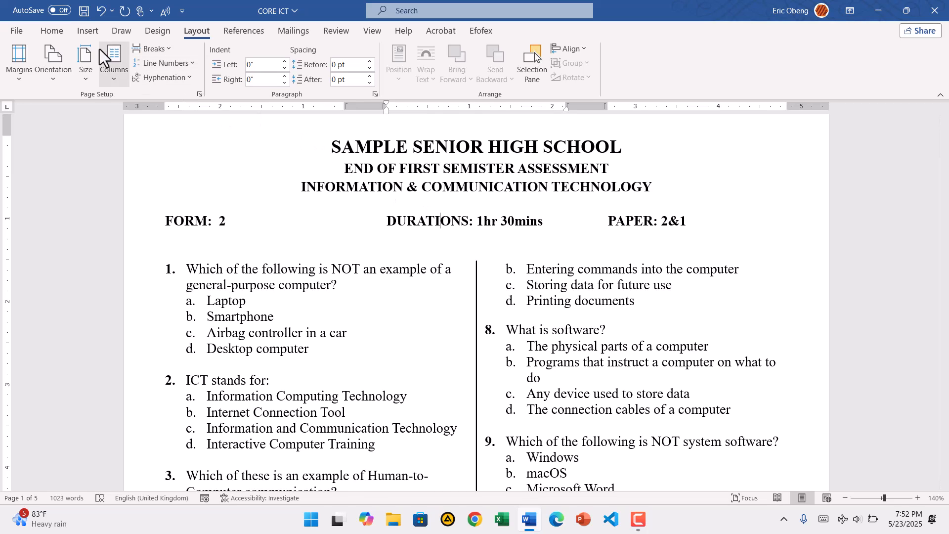
{"action": "left_click", "coordinate": [60, 32]}
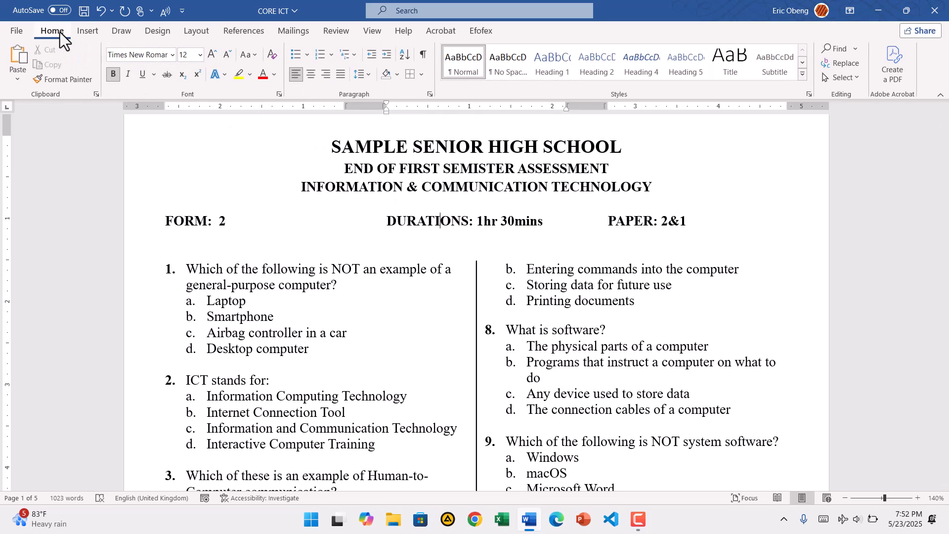
{"action": "left_click", "coordinate": [311, 75]}
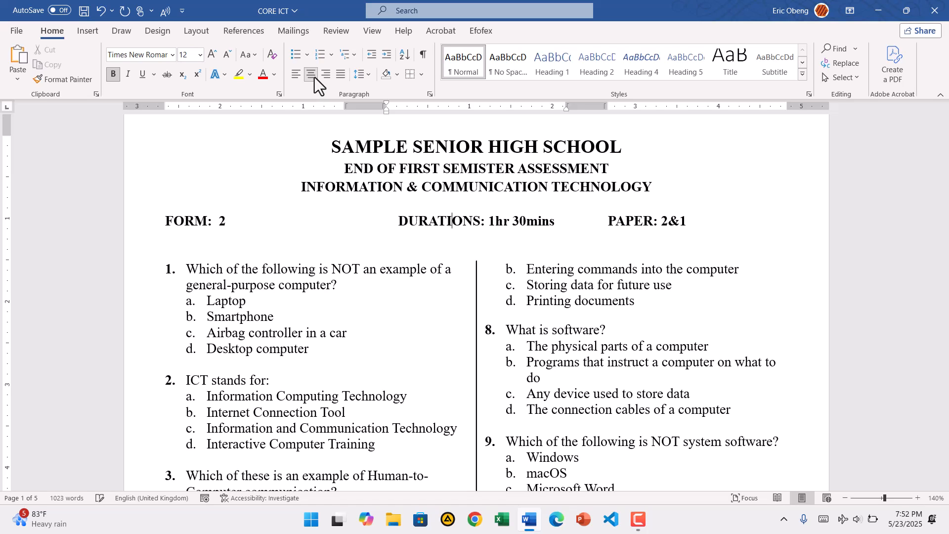
{"action": "left_click", "coordinate": [683, 218]}
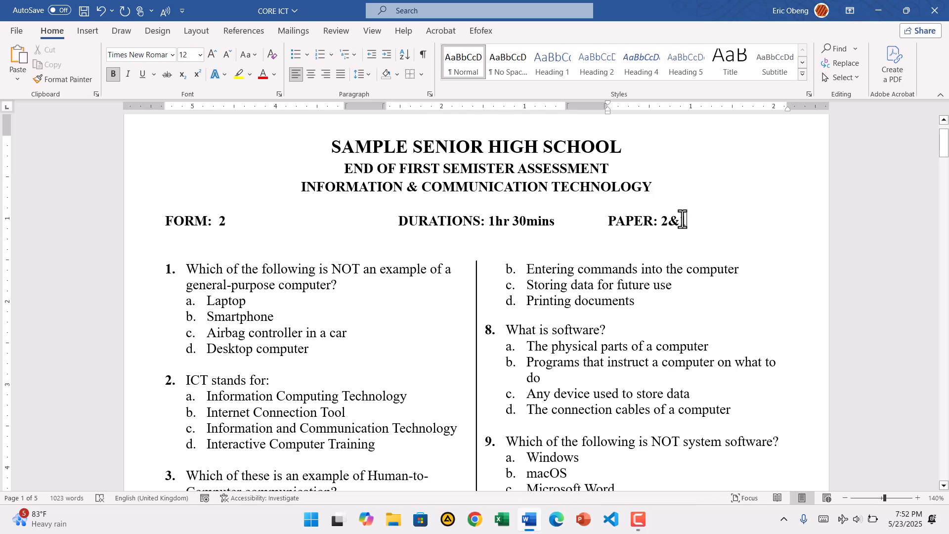
{"action": "left_click", "coordinate": [325, 75]}
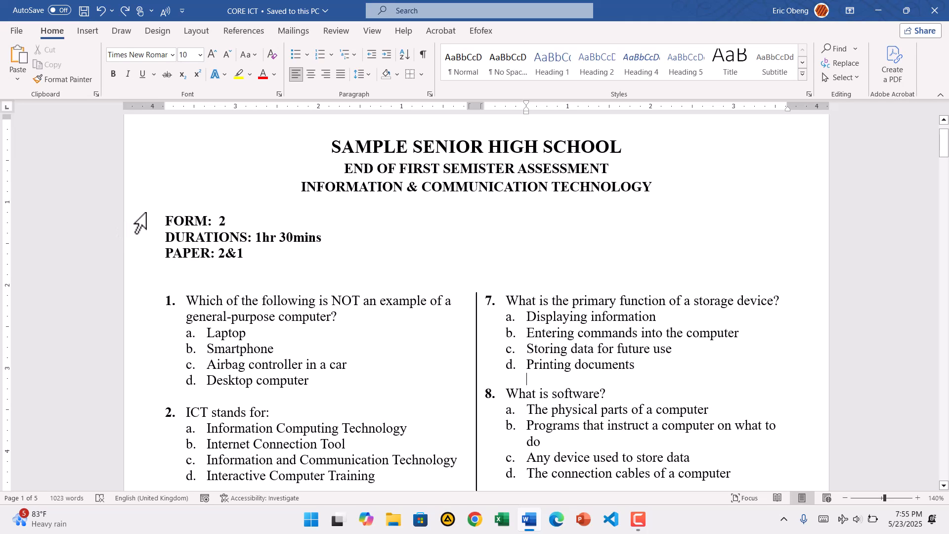
Step: Convert the FORM, DURATIONS and PAPER lines into a table with 3 columns, separating the text at paragraphs
{"action": "left_click_drag", "start_coordinate": [141, 218], "coordinate": [147, 255]}
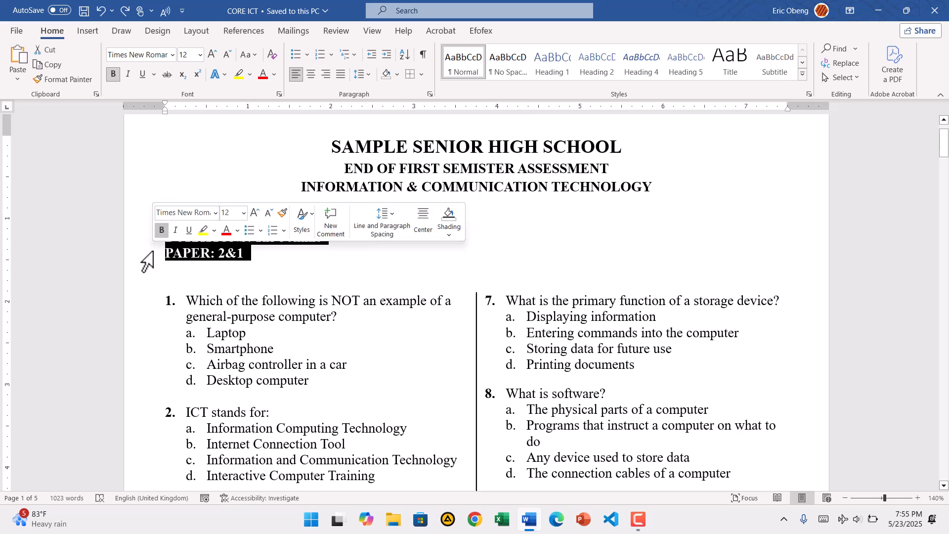
{"action": "left_click", "coordinate": [79, 31]}
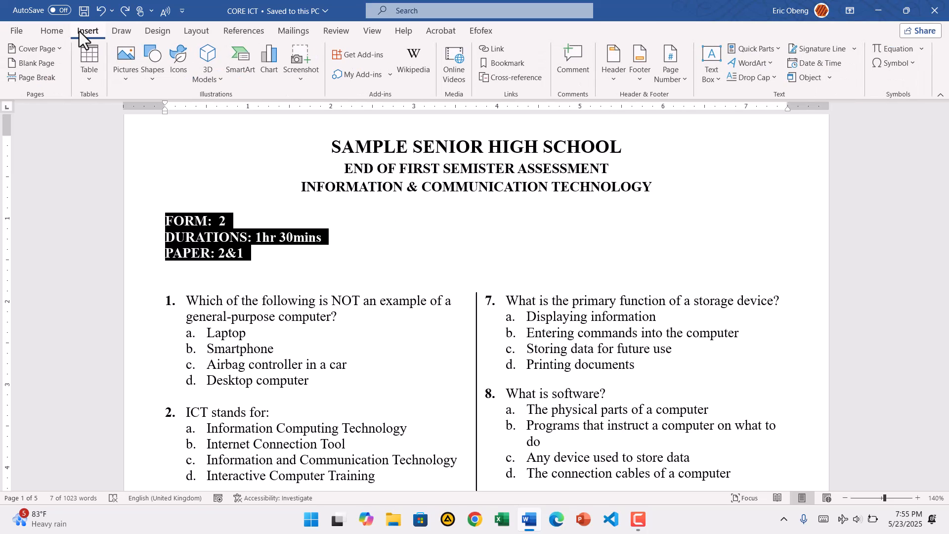
{"action": "left_click", "coordinate": [87, 84]}
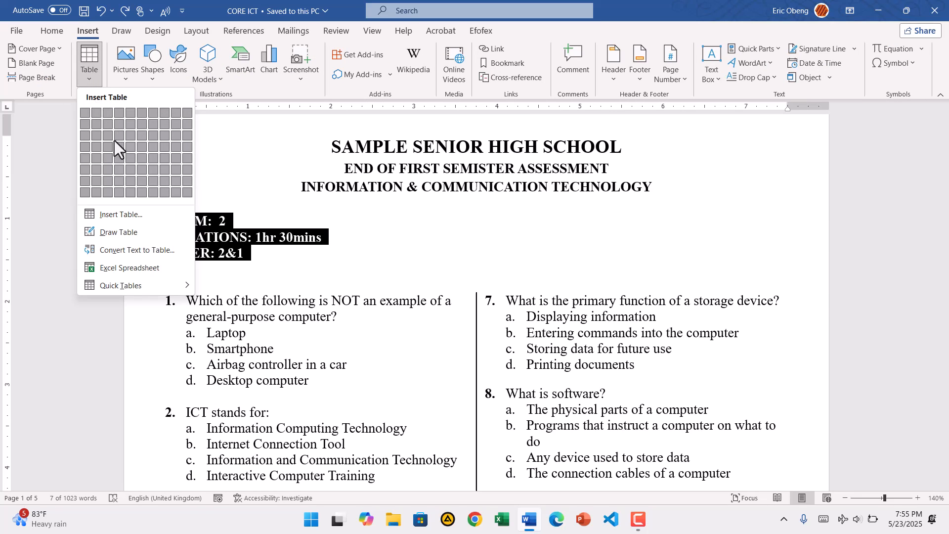
{"action": "left_click", "coordinate": [169, 252]}
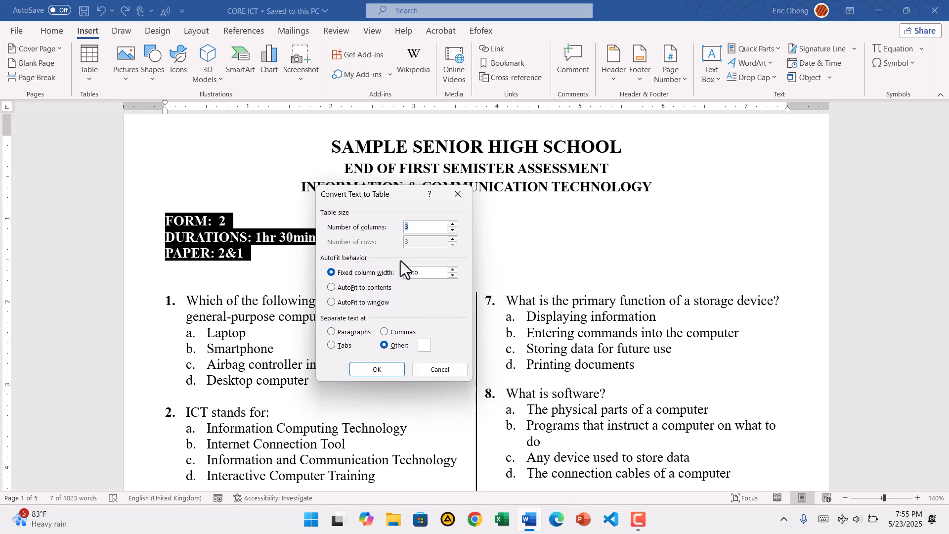
{"action": "left_click", "coordinate": [330, 331]}
{"action": "left_click", "coordinate": [452, 224]}
{"action": "left_click", "coordinate": [452, 224]}
{"action": "left_click", "coordinate": [376, 370]}
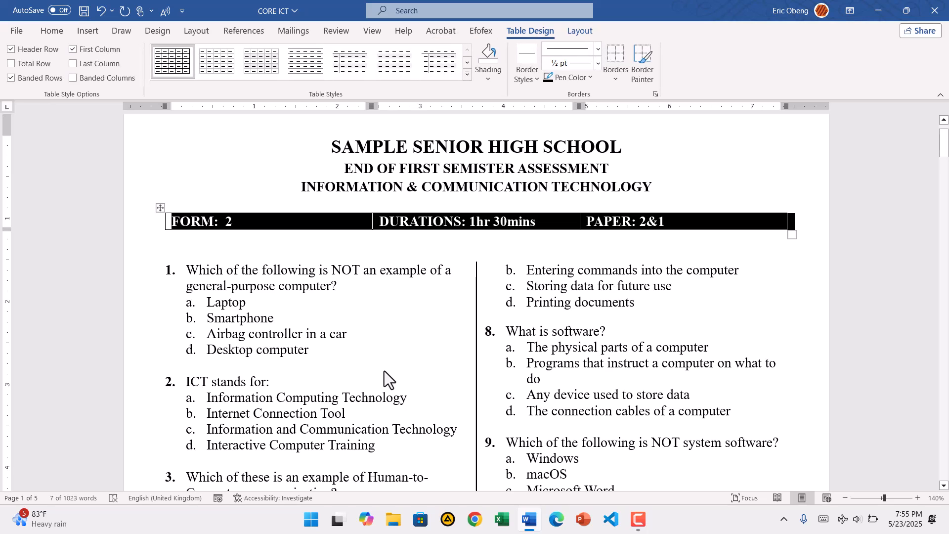
{"action": "left_click", "coordinate": [506, 280]}
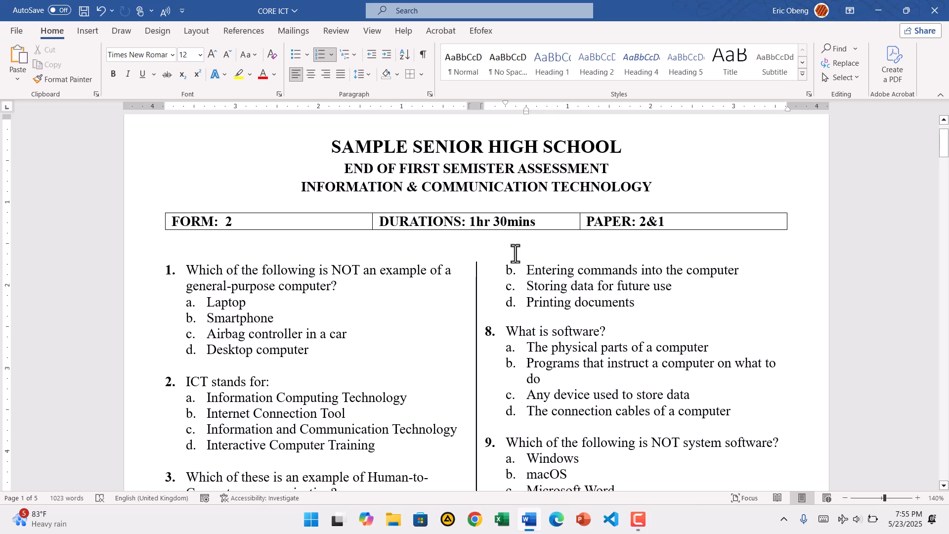
Step: Center the DURATIONS text in its table cell and right-align the PAPER text in the last cell
{"action": "left_click", "coordinate": [532, 221]}
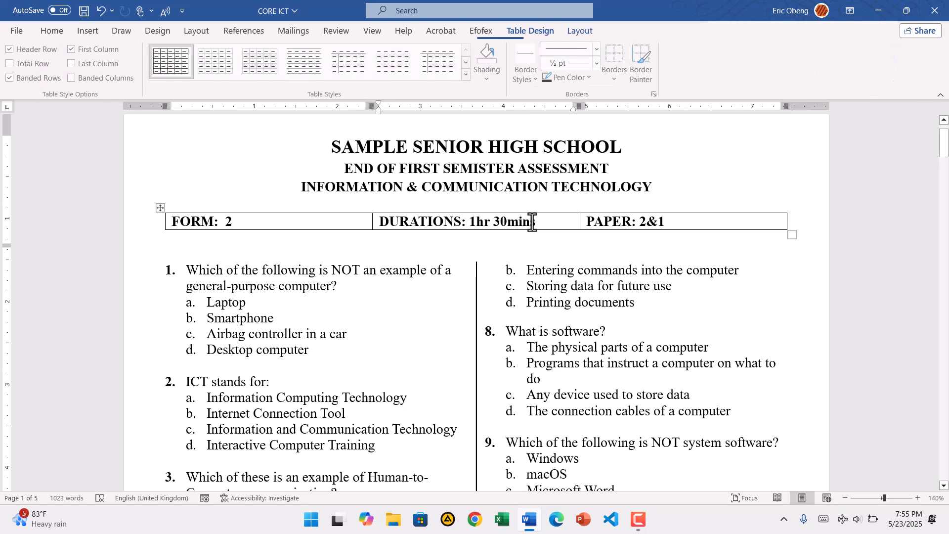
{"action": "left_click", "coordinate": [52, 31]}
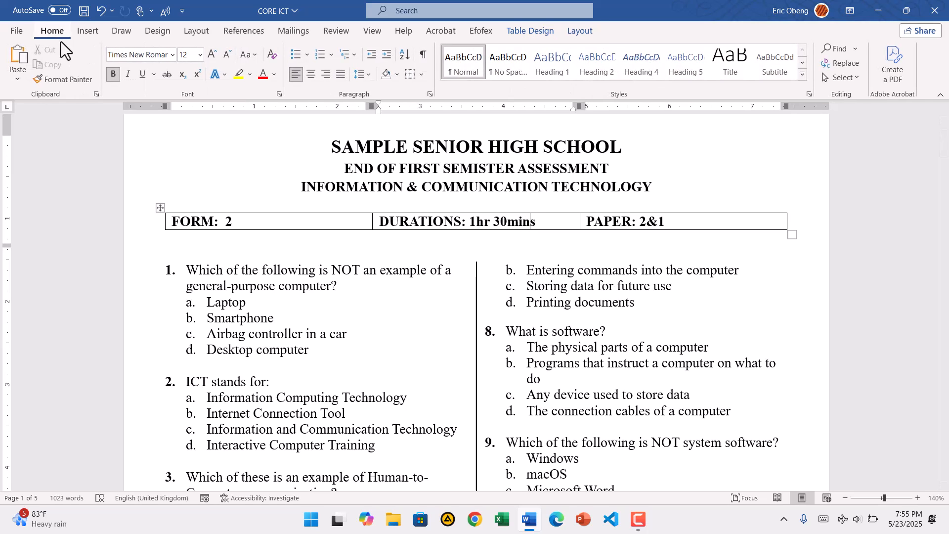
{"action": "left_click", "coordinate": [311, 73]}
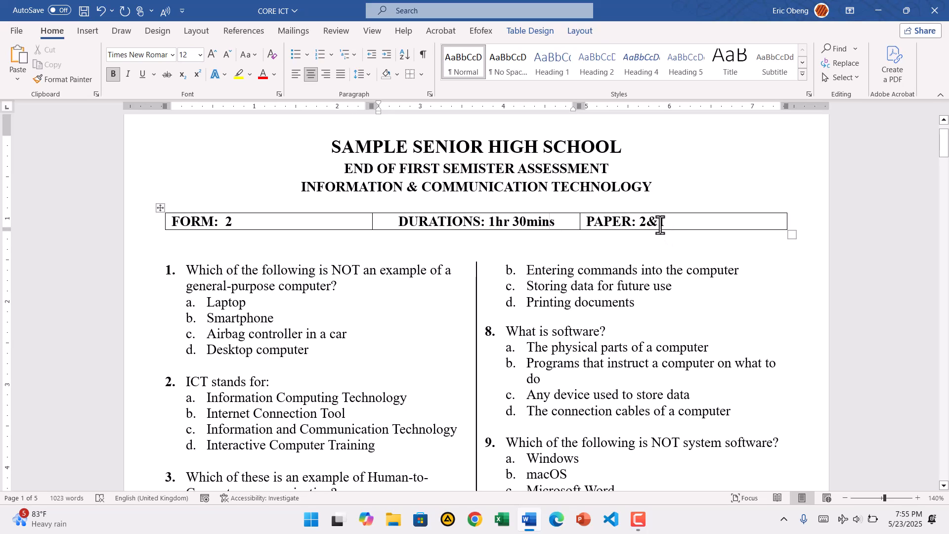
{"action": "left_click", "coordinate": [661, 222]}
{"action": "type", "text": "1"}
{"action": "left_click", "coordinate": [325, 75]}
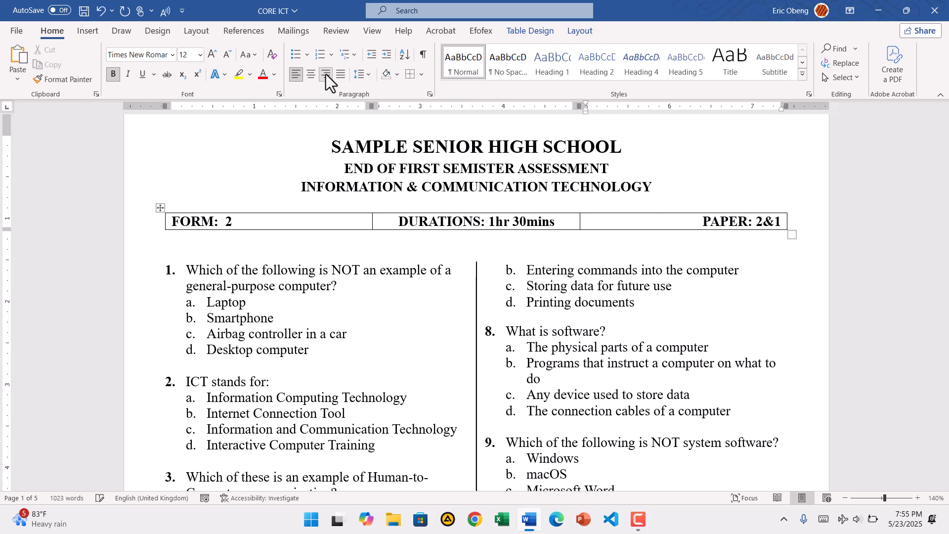
{"action": "left_click", "coordinate": [376, 275]}
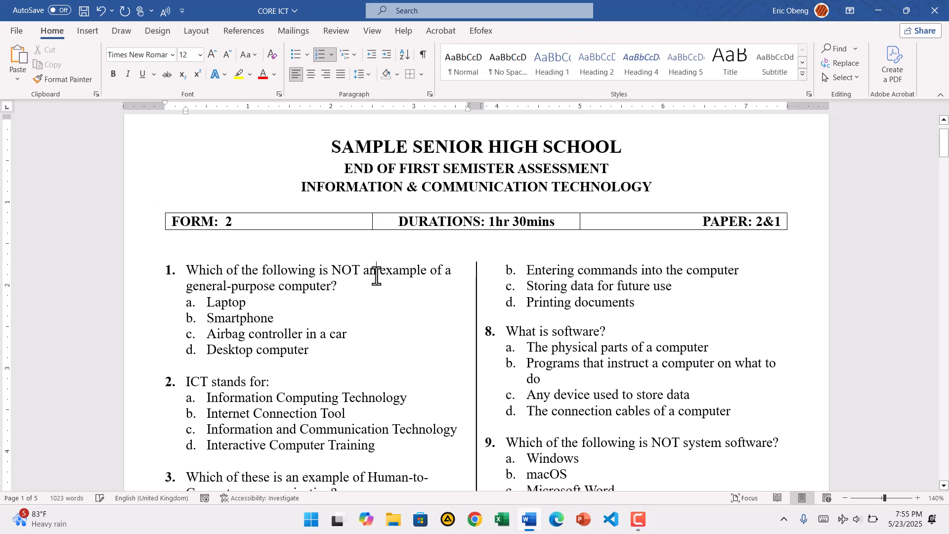
Step: Remove all borders from the table holding the FORM, DURATIONS and PAPER details
{"action": "mouse_move", "coordinate": [228, 217]}
{"action": "left_click", "coordinate": [161, 210]}
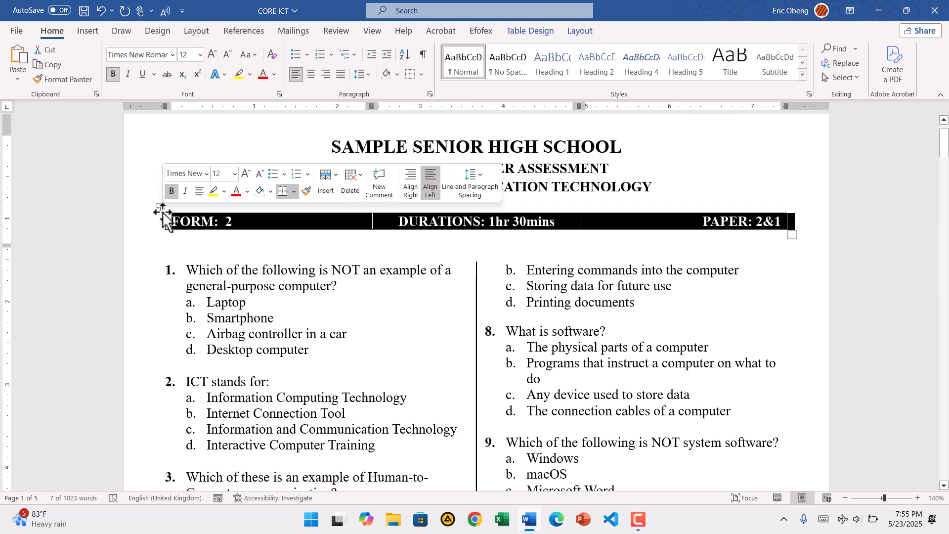
{"action": "left_click", "coordinate": [523, 32]}
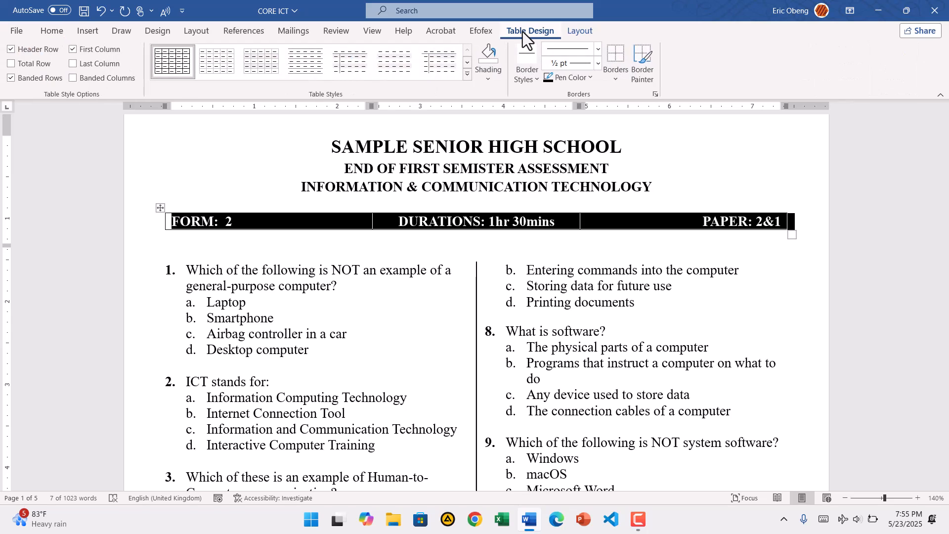
{"action": "left_click", "coordinate": [613, 81]}
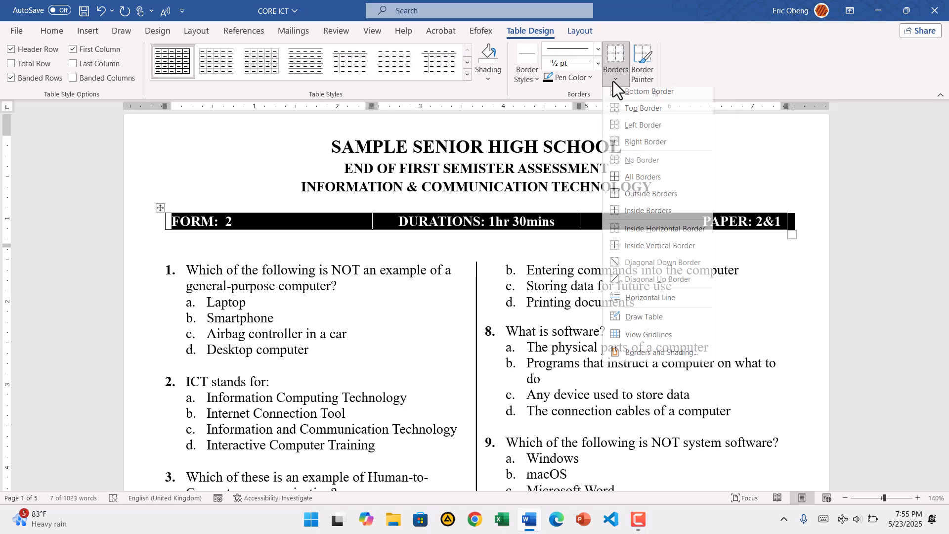
{"action": "left_click", "coordinate": [633, 169]}
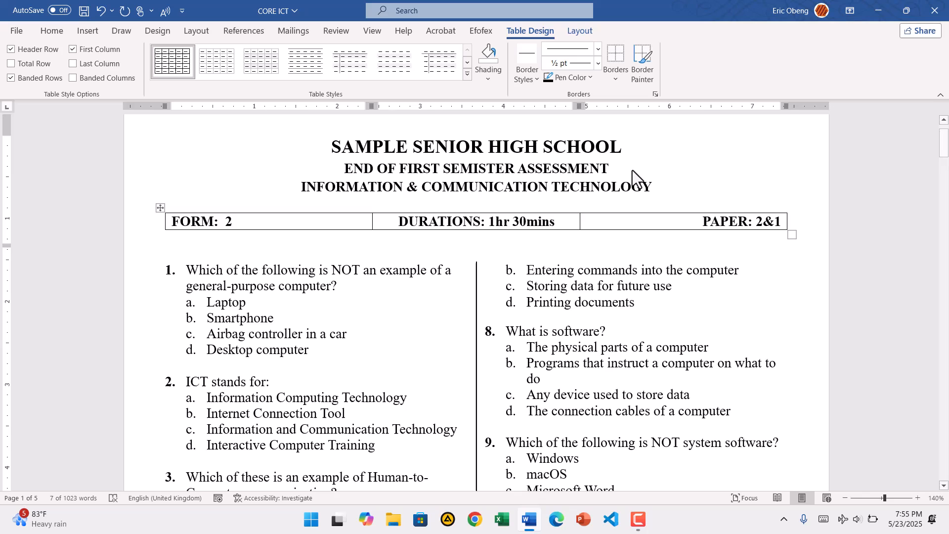
{"action": "left_click", "coordinate": [675, 313]}
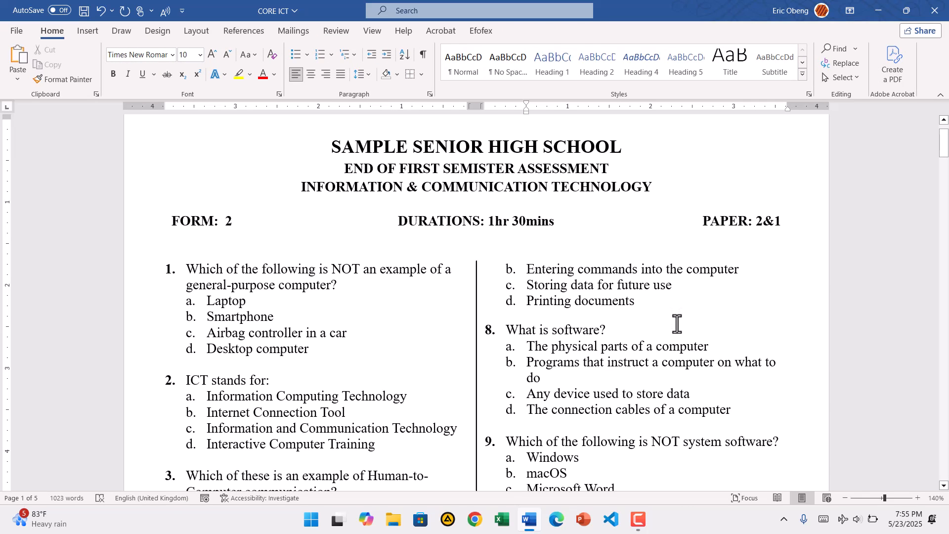